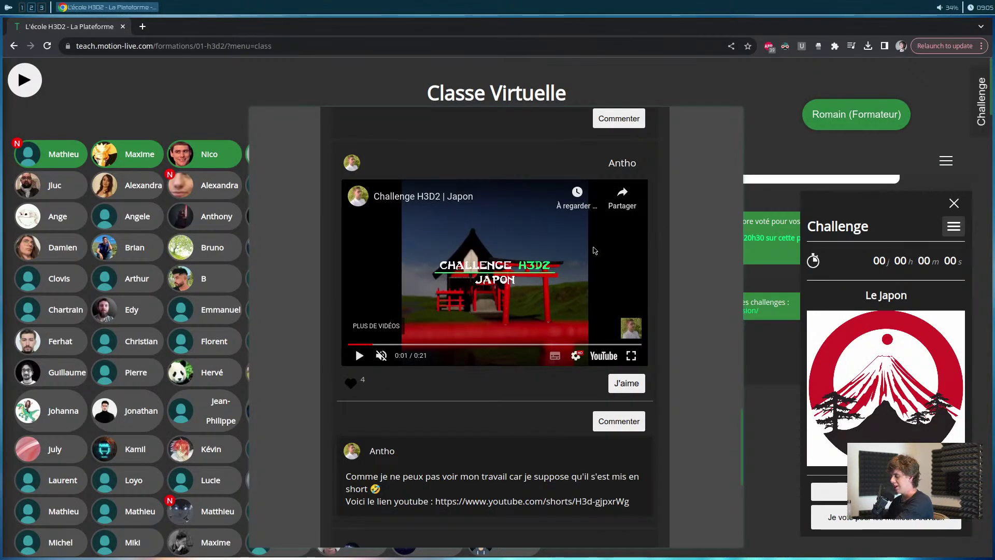
Switch to Blender and add a Bezier curve at the scene's origin.
key("super+b")
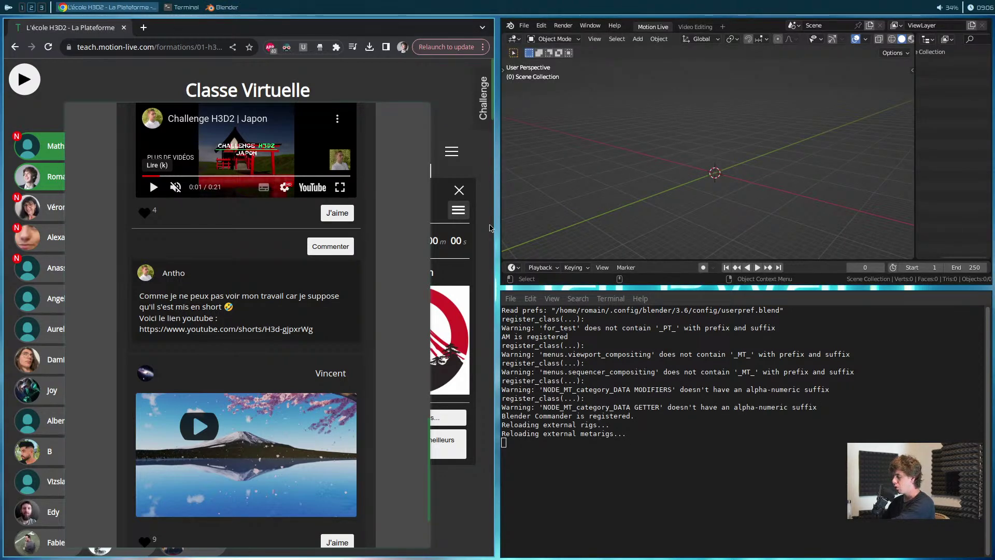
key("super+Tab")
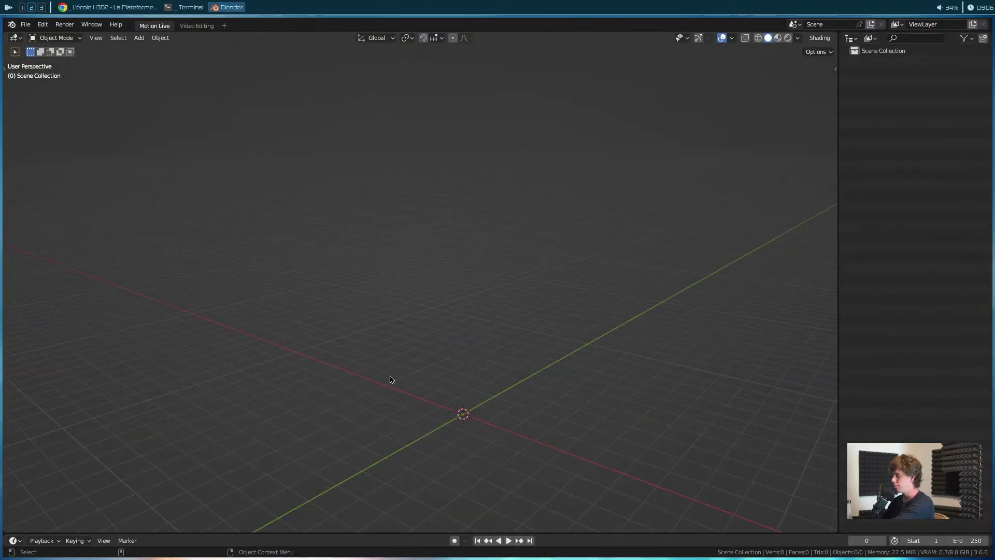
middle_click_drag(391, 379, 476, 271)
key("shift+a")
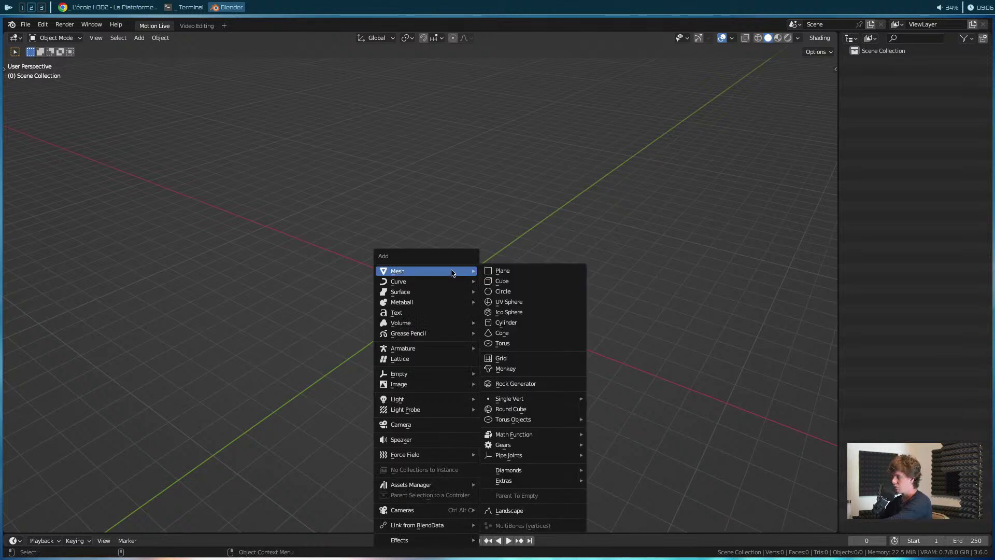
mouse_move(419, 285)
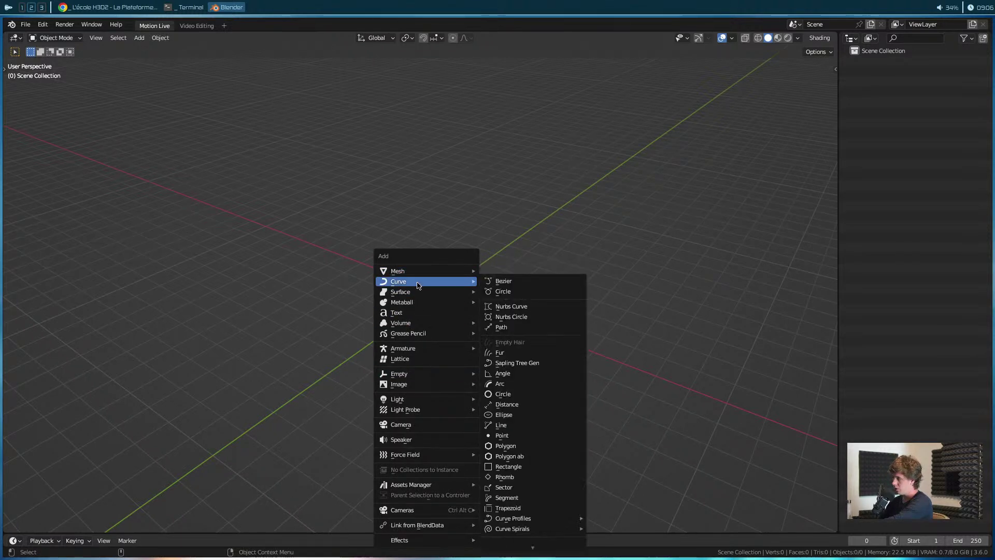
left_click(504, 281)
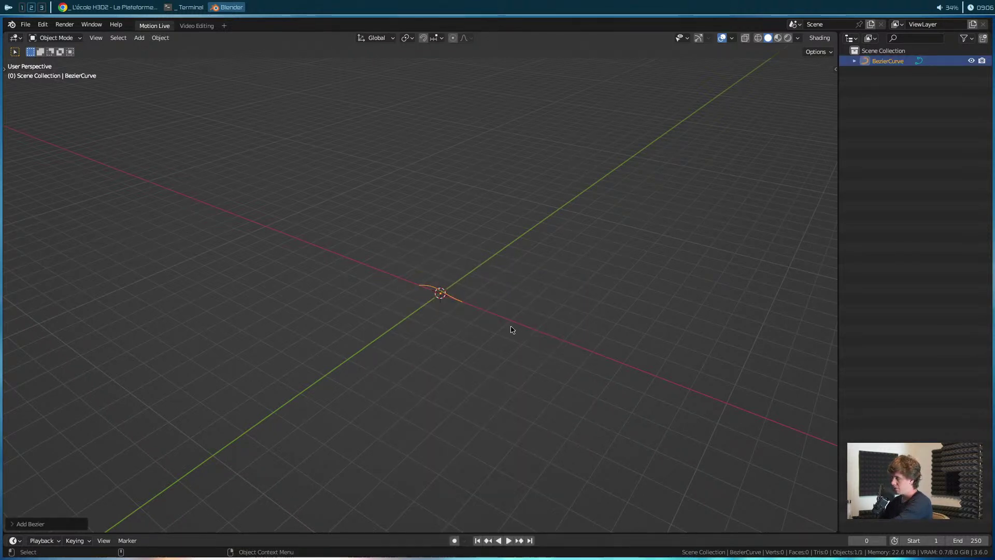
Enter Edit Mode on the curve, extrude its end point up and away from the origin, and rotate the new point's handles.
key("Tab")
middle_click_drag(512, 330, 517, 384)
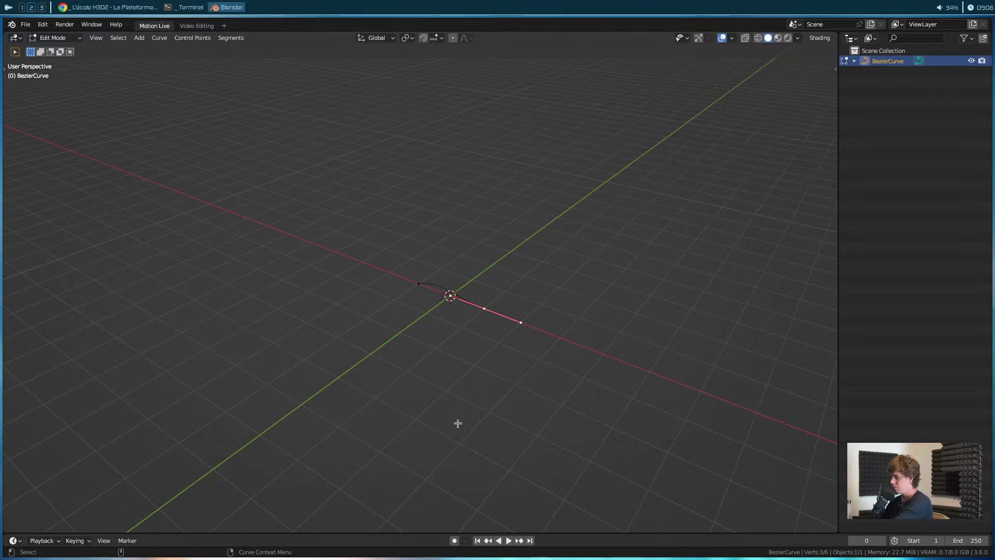
middle_click_drag(458, 424, 488, 397)
key("r")
right_click(564, 380)
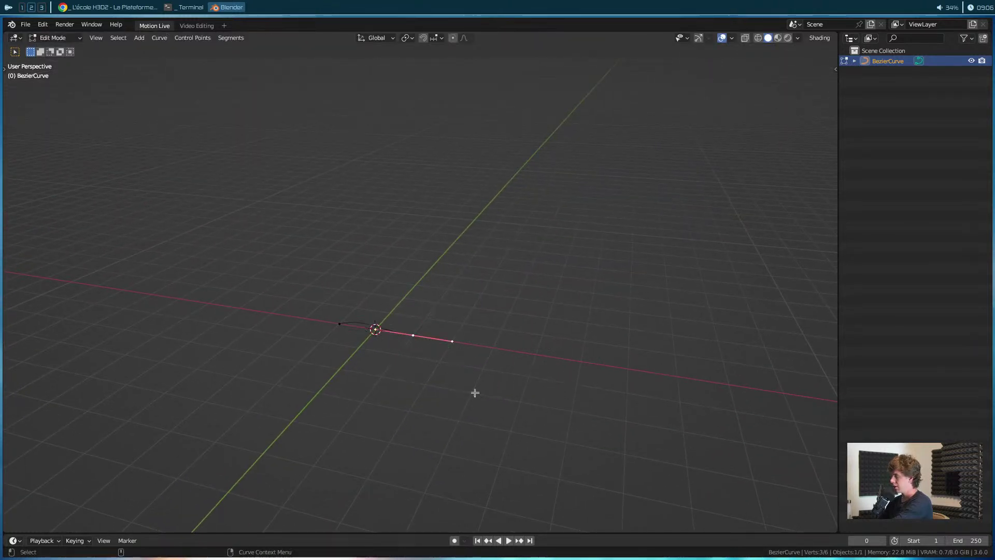
key("g")
left_click(720, 285)
key("r")
left_click(713, 188)
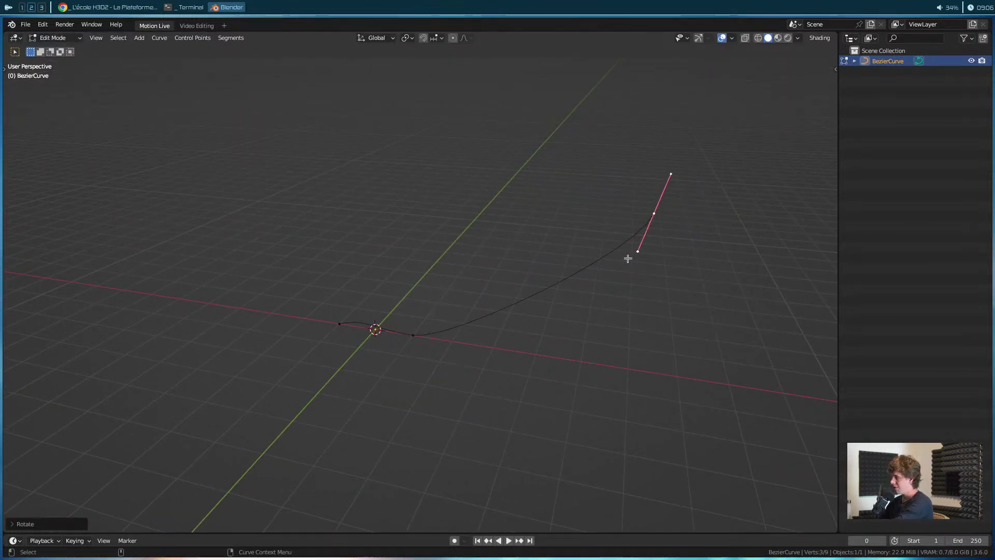
Reposition the newly extruded end point in space and rotate its handles again to shape the bend.
key("g")
left_click(599, 342)
middle_click_drag(444, 375, 400, 373)
left_click(315, 327)
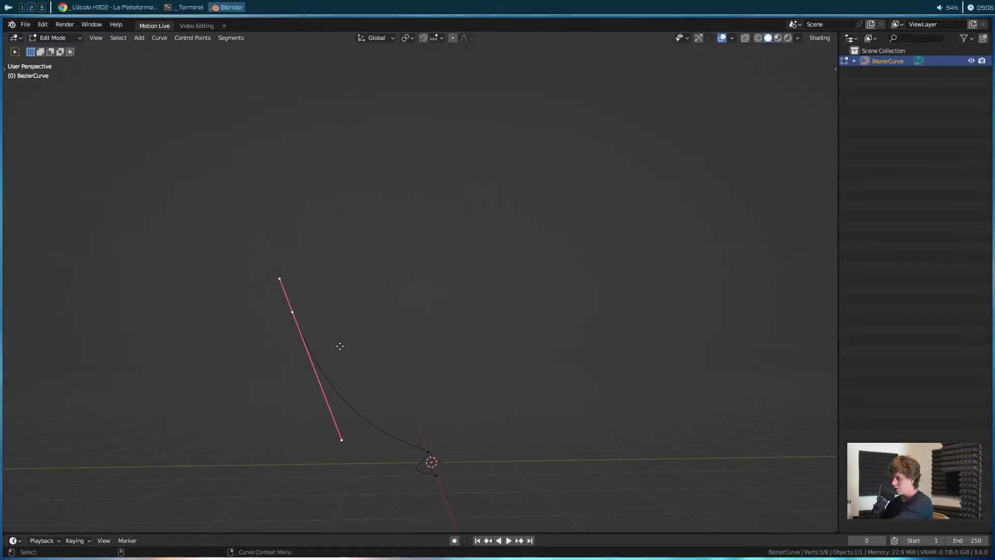
key("r")
left_click(231, 291)
Extrude a further control point from the curve's end and rotate its handles so the path curves back.
middle_click_drag(208, 310, 399, 340, "shift")
key("e")
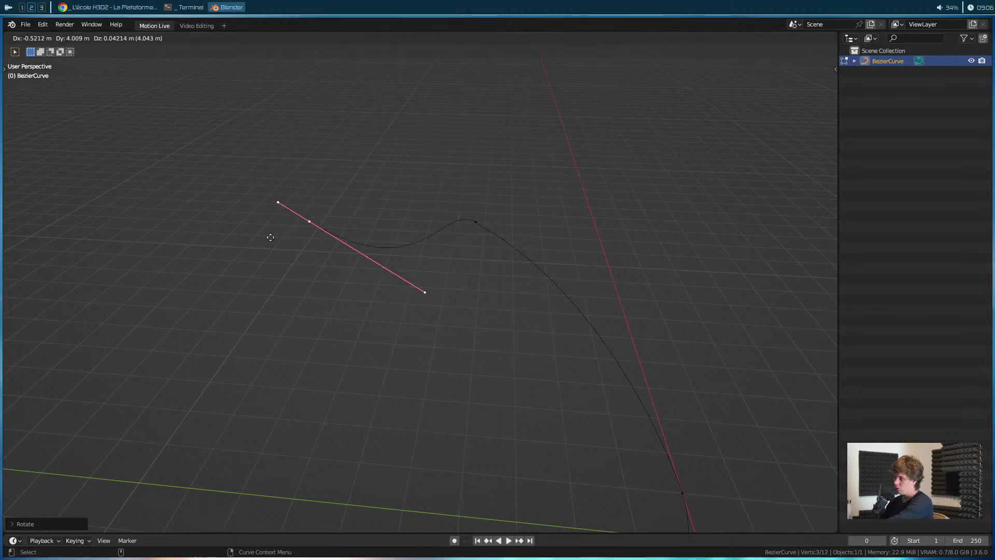
left_click(204, 246)
key("r")
left_click(336, 105)
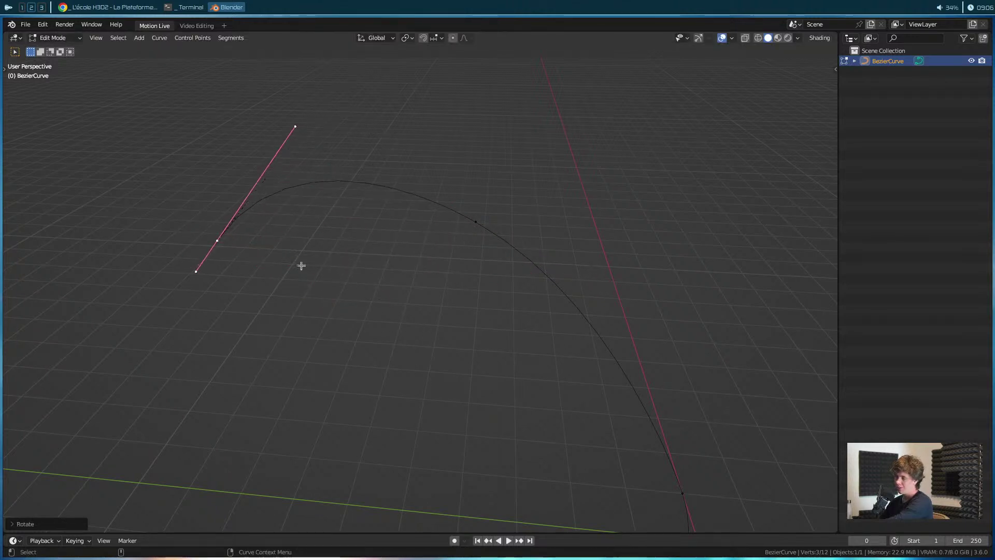
middle_click_drag(300, 266, 371, 318)
key("r")
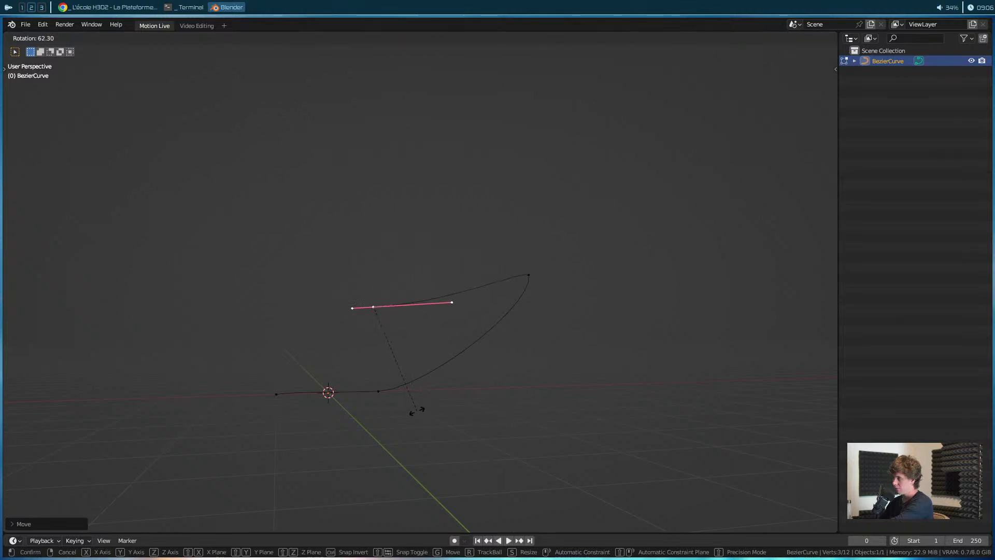
left_click(416, 407)
Move the curve's start point farther from the origin and adjust its inner handle to arc the first segment.
middle_click_drag(516, 382, 420, 382)
left_click(498, 518)
key("g")
left_click(222, 412)
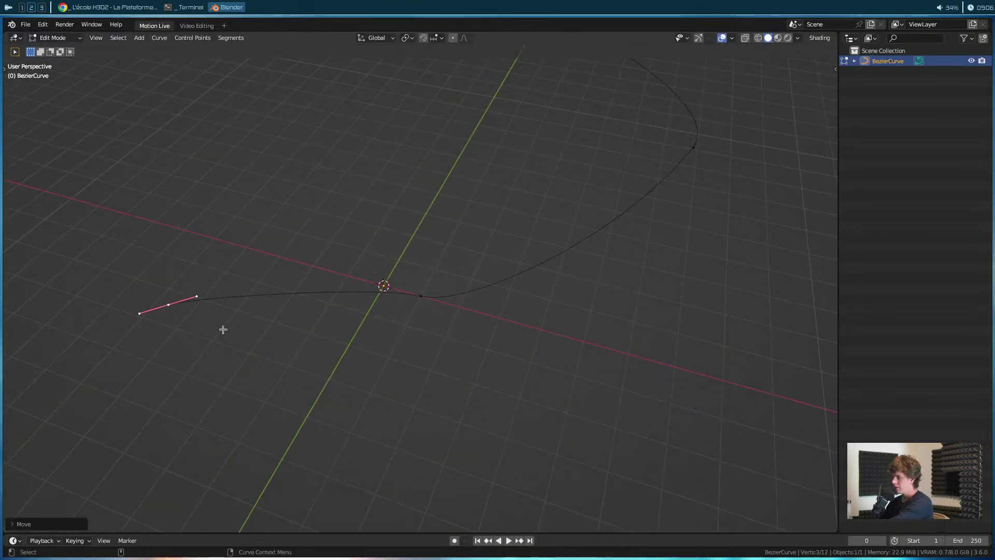
left_click(197, 297)
key("g")
left_click(313, 269)
Lengthen the outer handle of the control point near the origin and rotate the next point's handles to smooth the bend.
left_click(426, 300)
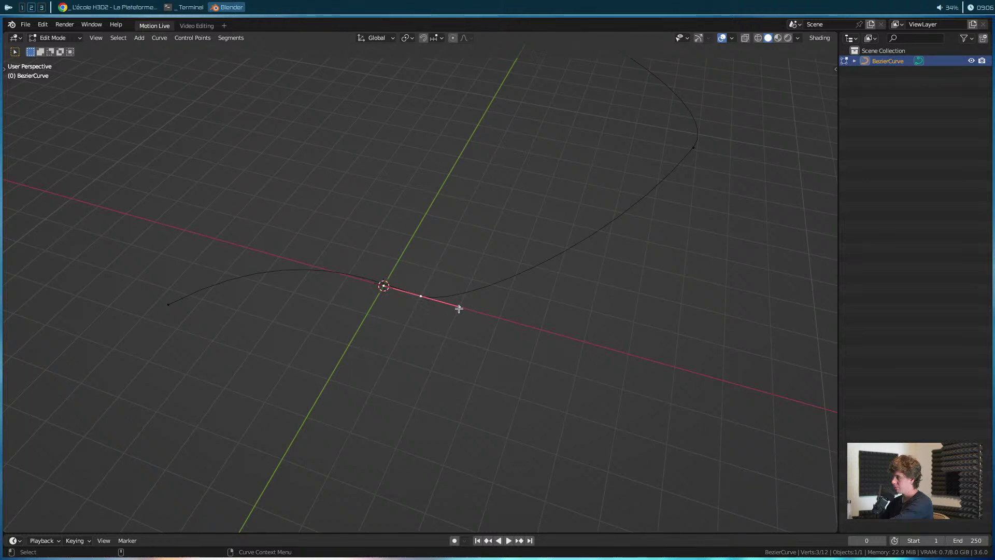
key("g")
left_click(582, 351)
left_click(693, 149)
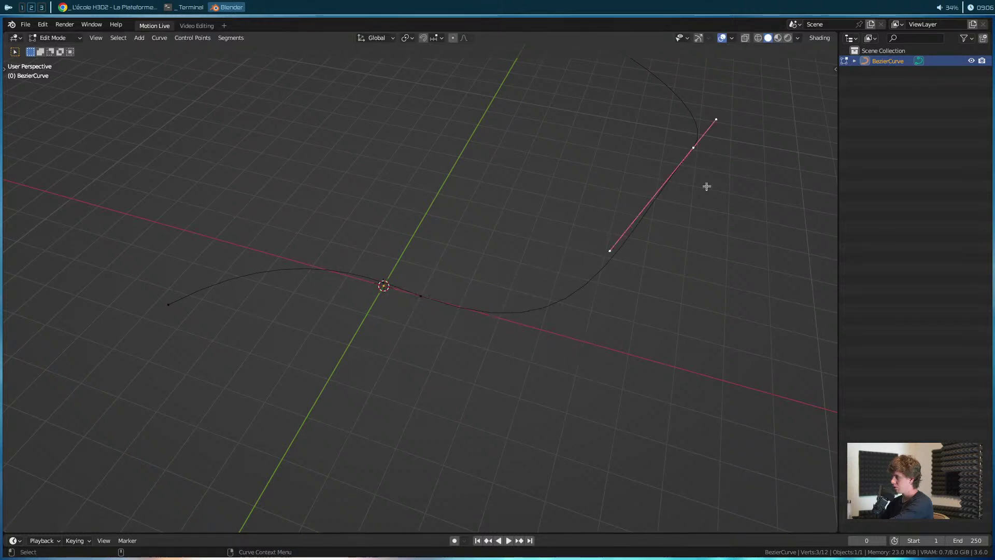
key("r")
left_click(631, 269)
middle_click_drag(630, 269, 493, 345)
Return to Object Mode, deselect the curve, and add a camera with its rotation cleared.
key("shift+a")
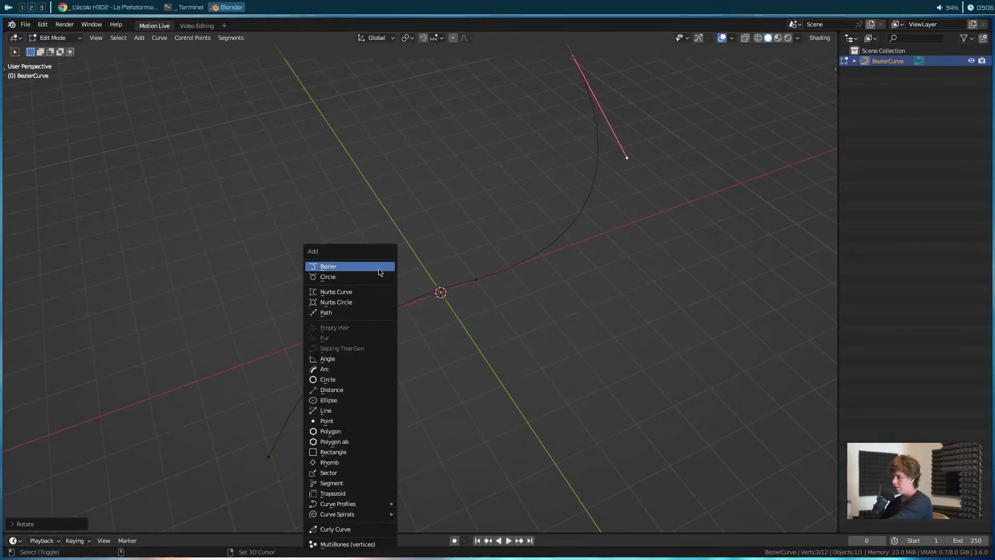
key("Tab")
key("alt+a")
key("shift+a")
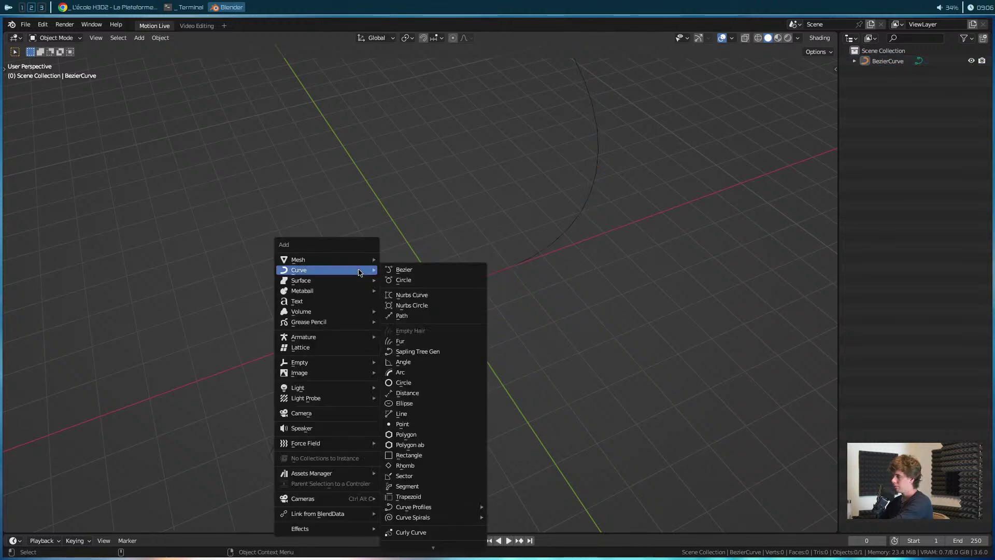
mouse_move(327, 259)
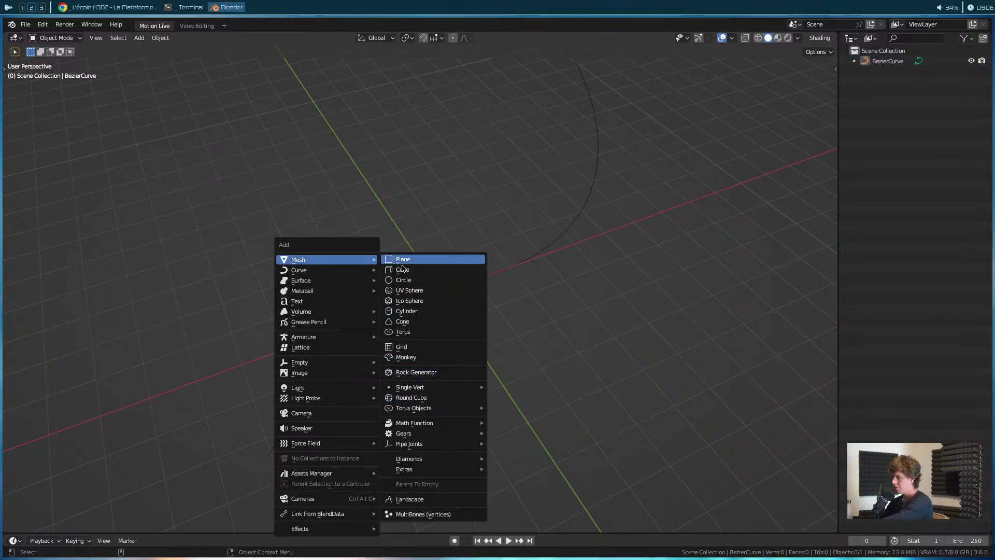
left_click(303, 414)
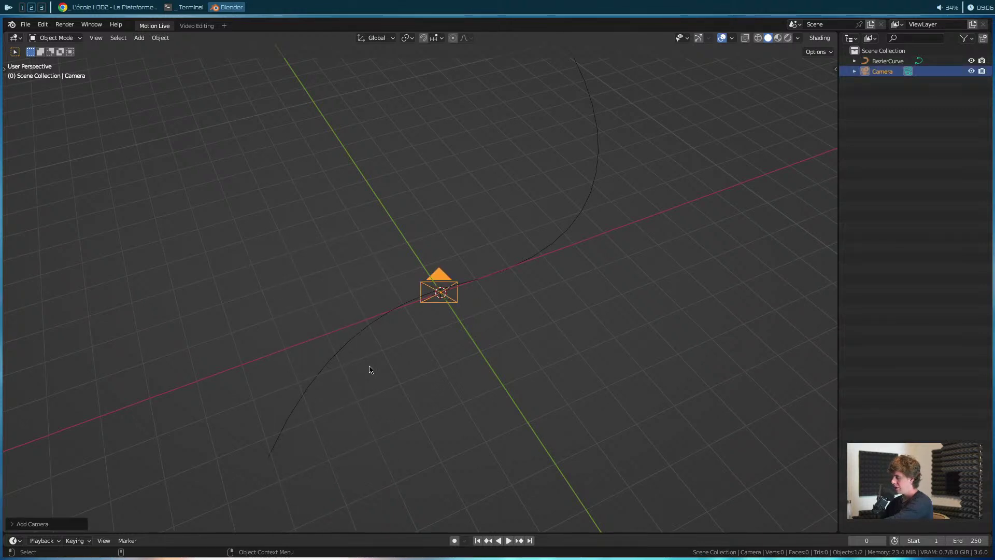
key("alt+r")
middle_click_drag(388, 378, 353, 344)
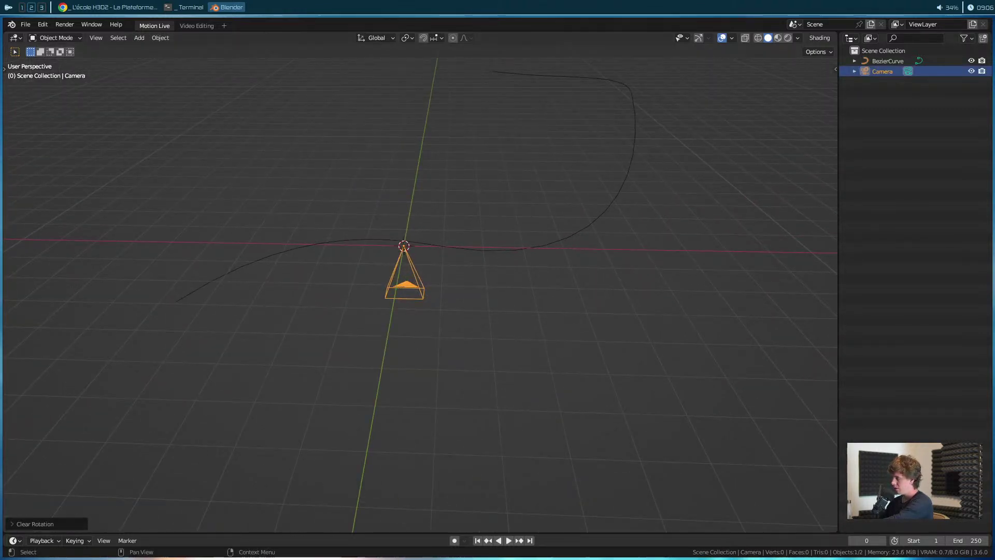
Split the Outliner area into two, make the lower one a Properties editor and show the camera's object constraints.
left_click_drag(845, 531, 847, 199)
left_click(851, 204)
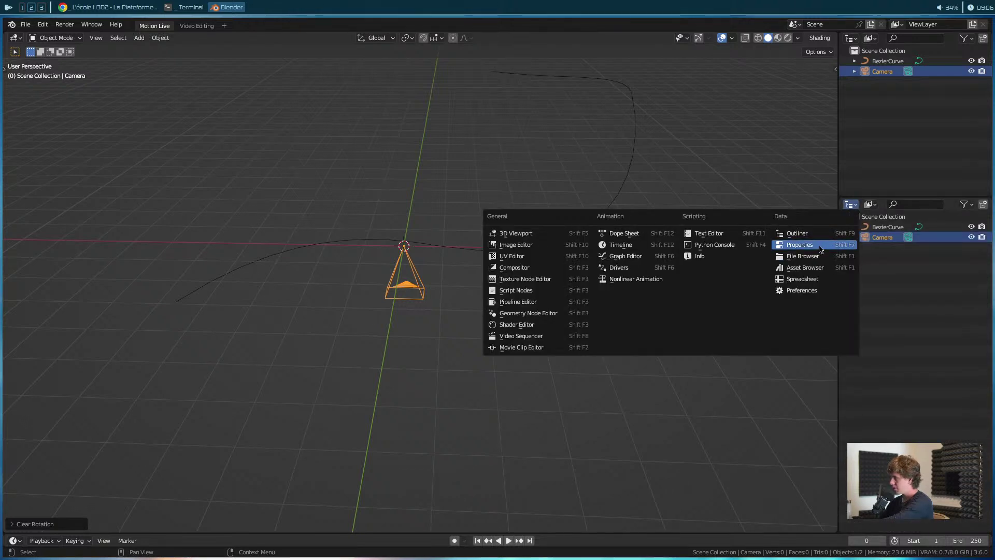
left_click(821, 249)
left_click(847, 346)
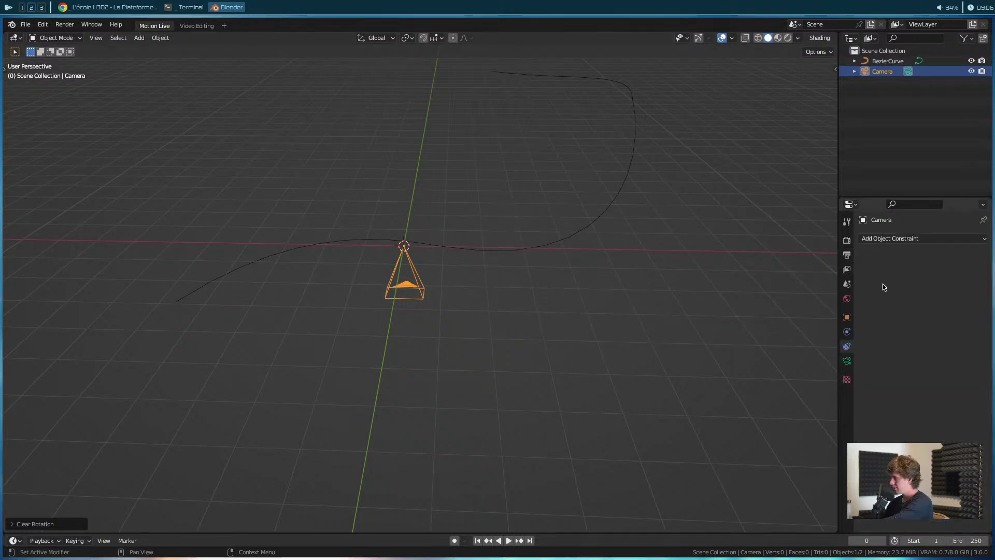
left_click(902, 239)
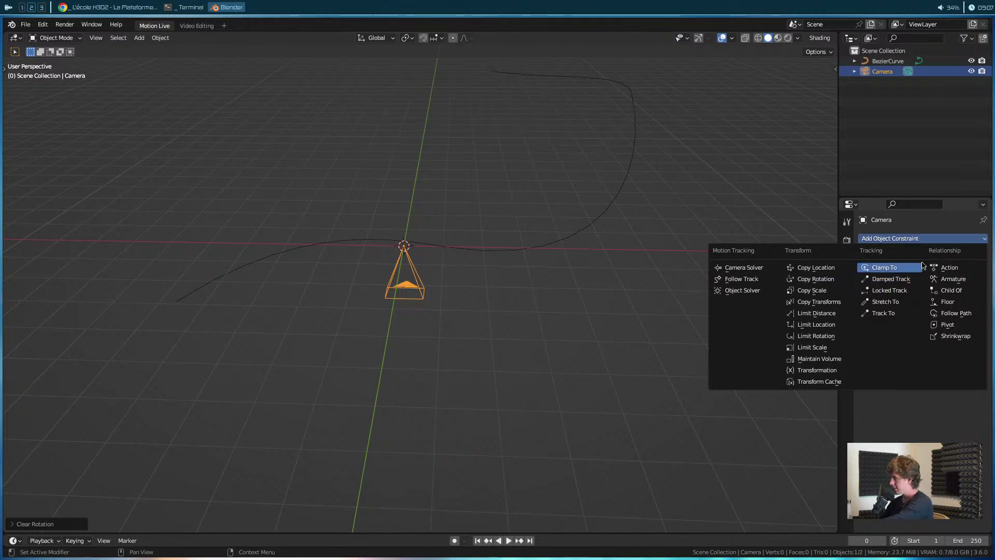
left_click(962, 325)
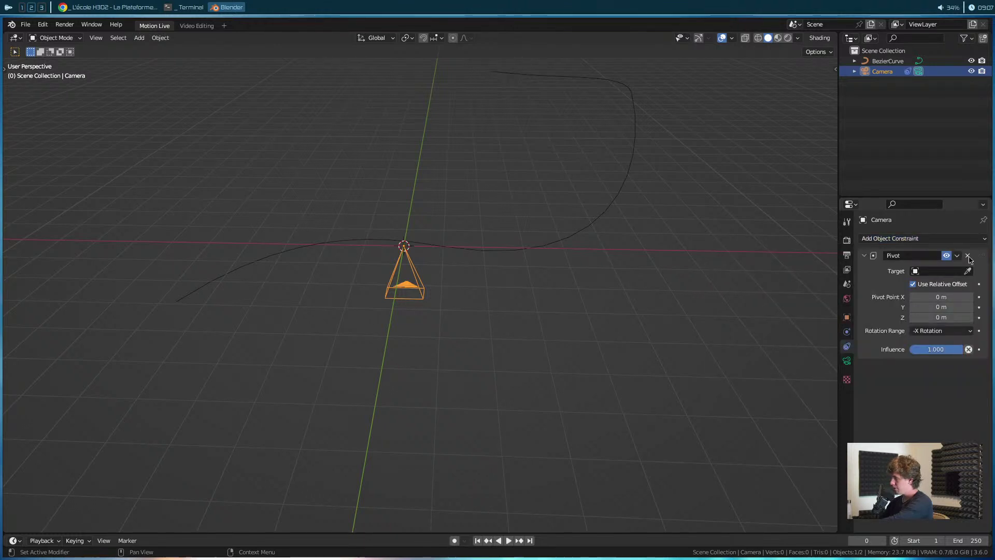
left_click(967, 255)
Add a Follow Path constraint to the camera with BezierCurve as its target.
left_click(973, 239)
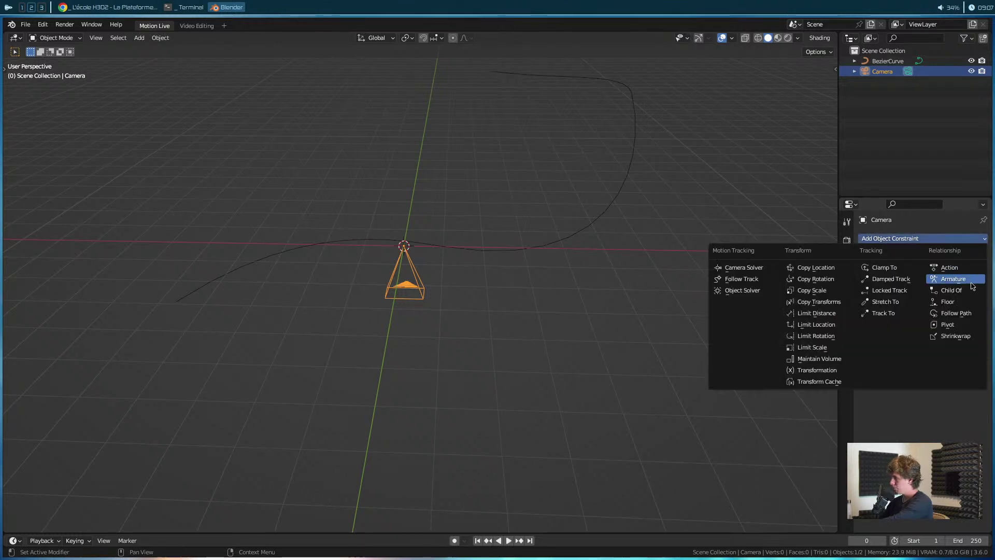
left_click(965, 319)
left_click(967, 271)
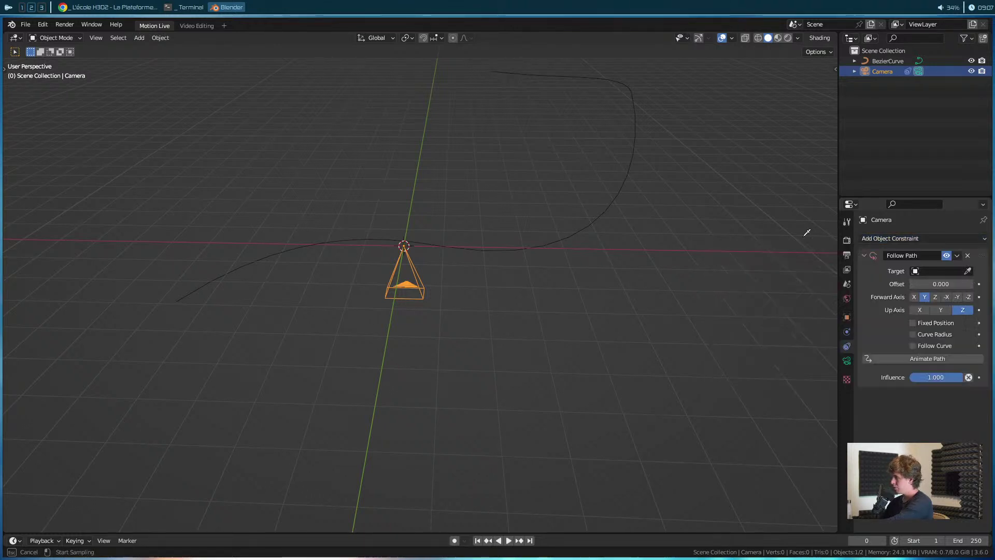
left_click(557, 240)
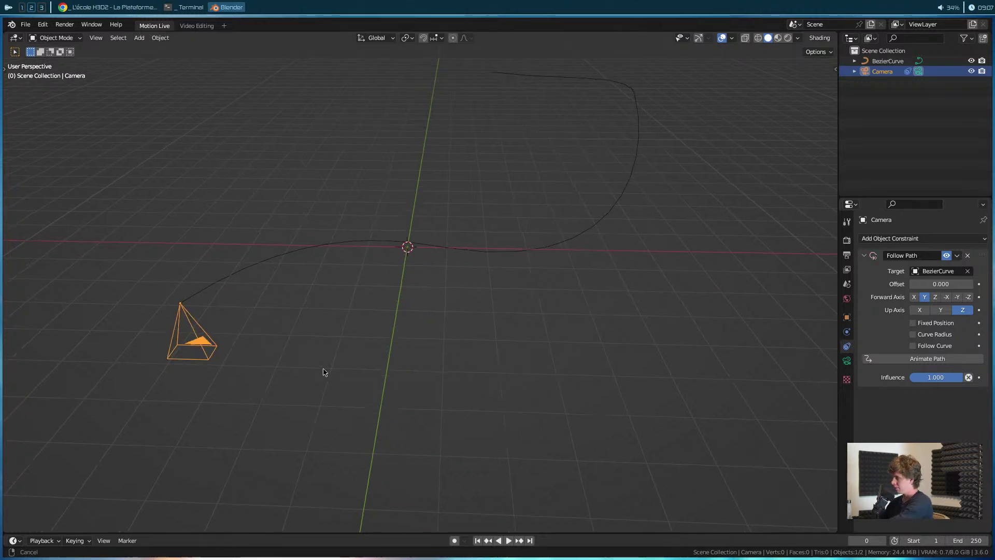
middle_click_drag(323, 372, 384, 371, "shift")
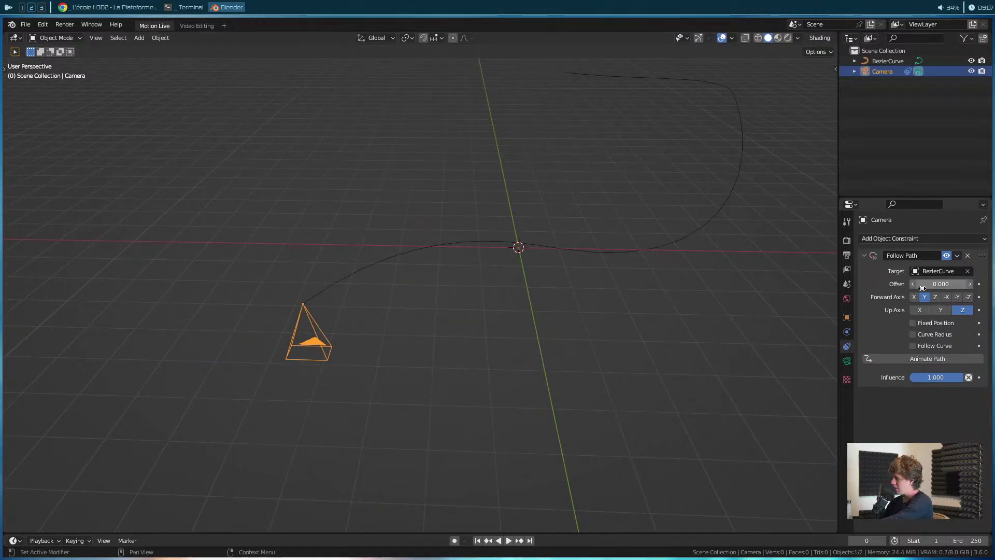
Slide the camera along the curve by adjusting the Follow Path offset to -24.8 and back to -19.9.
left_click_drag(922, 288, 884, 288)
middle_click_drag(601, 316, 507, 239)
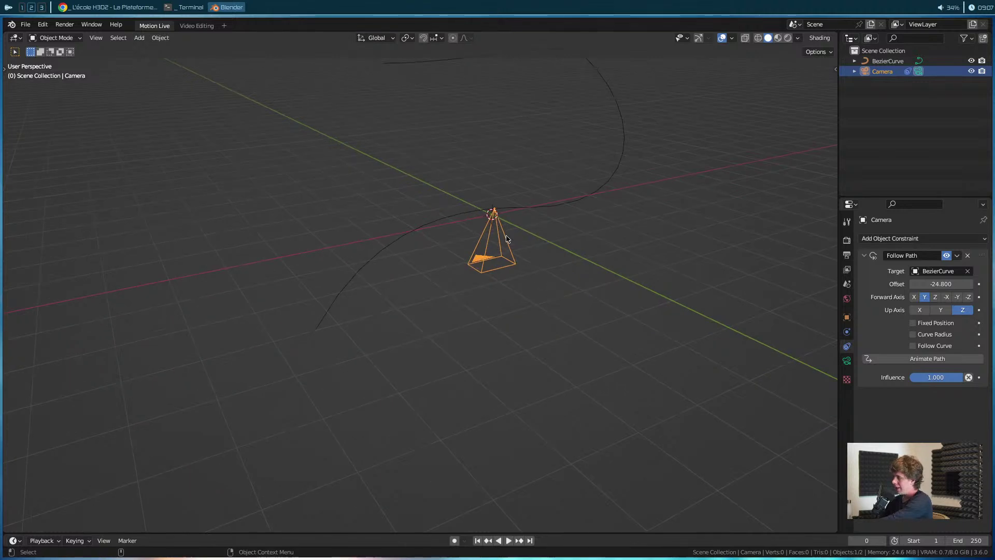
left_click_drag(943, 285, 968, 285)
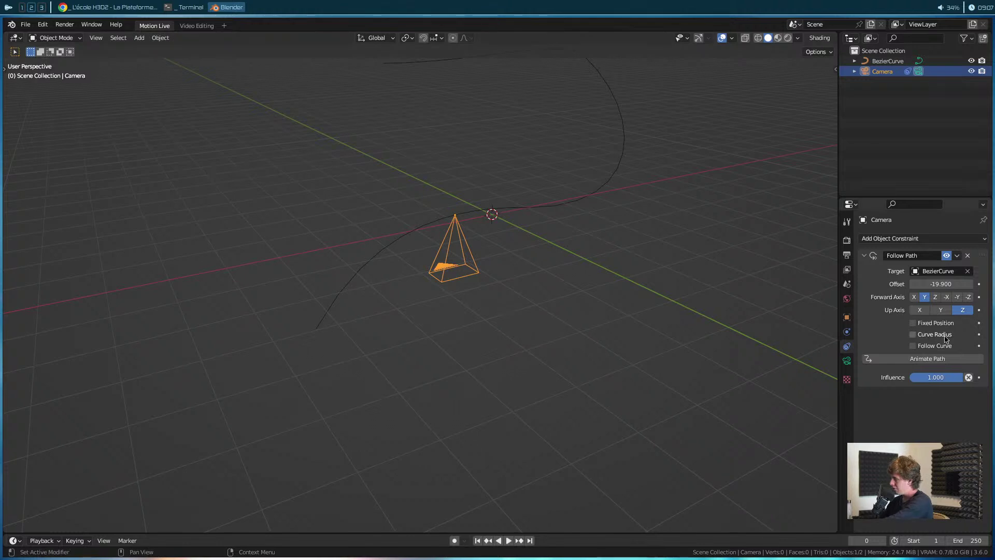
Enable Follow Curve on the camera's Follow Path constraint and set the offset to -18.8.
left_click(940, 346)
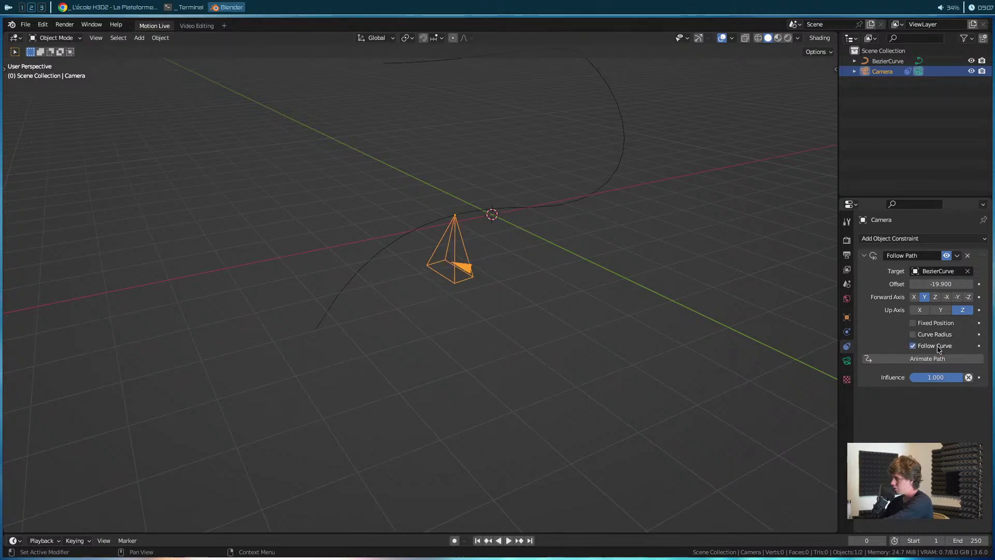
mouse_move(571, 379)
middle_mouse_down()
mouse_move(584, 393)
mouse_move(570, 393)
middle_mouse_up()
mouse_move(941, 284)
left_mouse_down()
mouse_move(975, 284)
mouse_move(922, 284)
mouse_move(958, 284)
left_mouse_up()
scroll(626, 333, "up", 3)
middle_click_drag(626, 333, 717, 336)
scroll(462, 373, "up", 4)
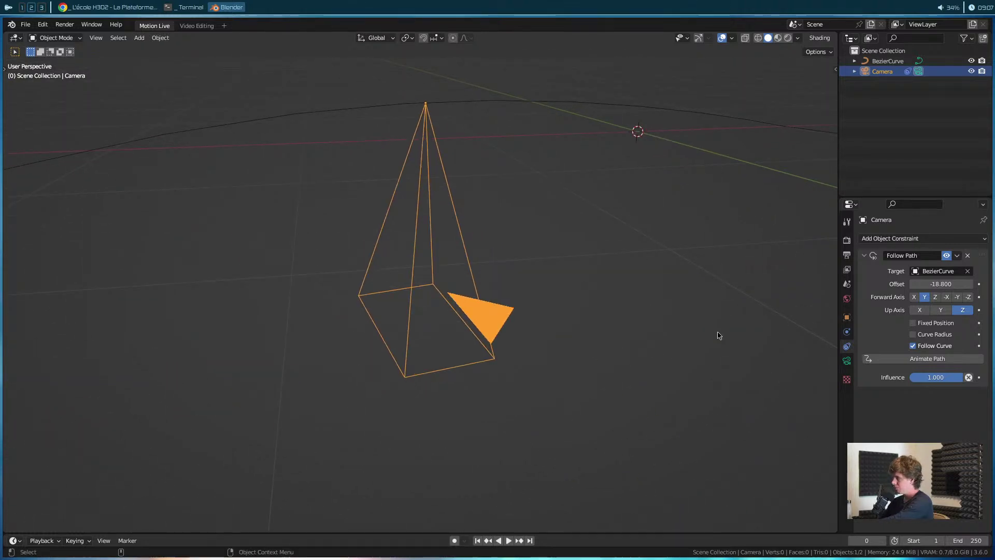
Turn on the display of the camera's local axes in its object properties.
left_click(847, 332)
left_click(846, 317)
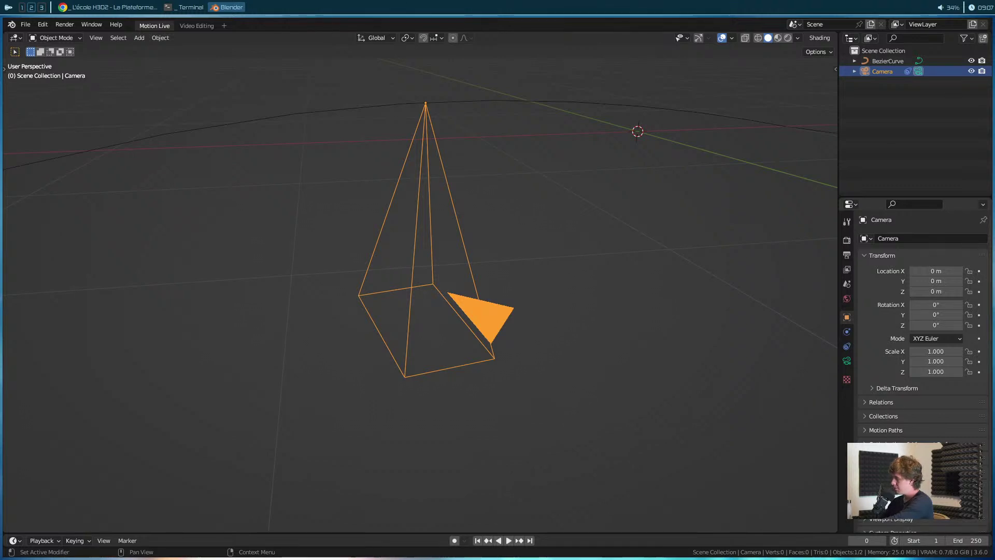
scroll(883, 440, "down", 1)
scroll(923, 331, "down", 3)
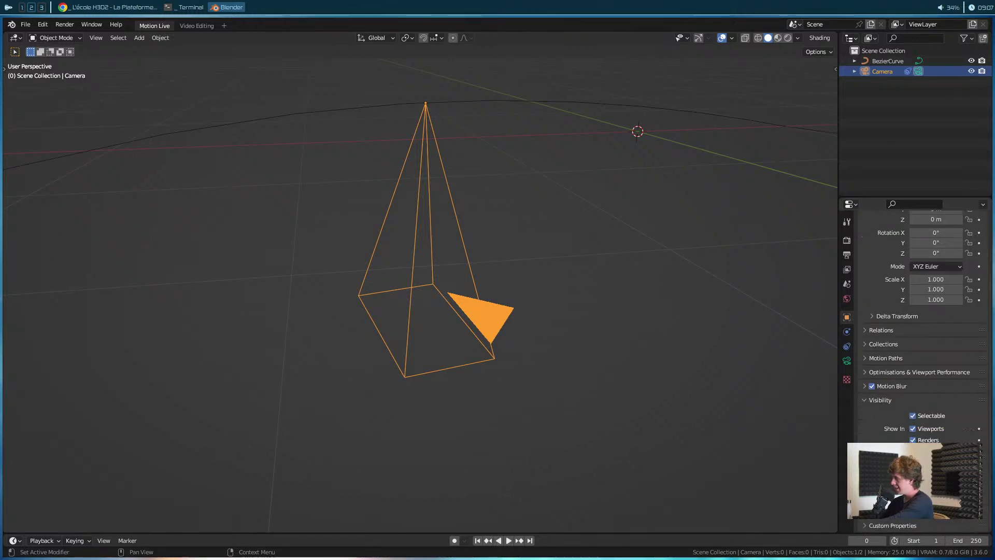
left_click(912, 481)
middle_click_drag(544, 380, 473, 269)
scroll(588, 409, "down", 3)
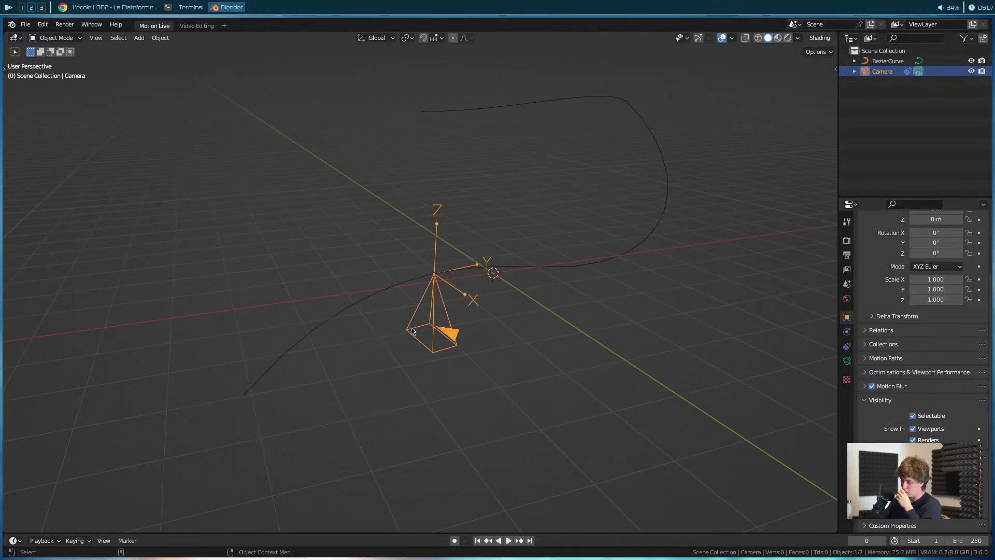
Set the camera's Follow Path constraint to forward axis -Z and up axis Y.
middle_click_drag(406, 334, 402, 238)
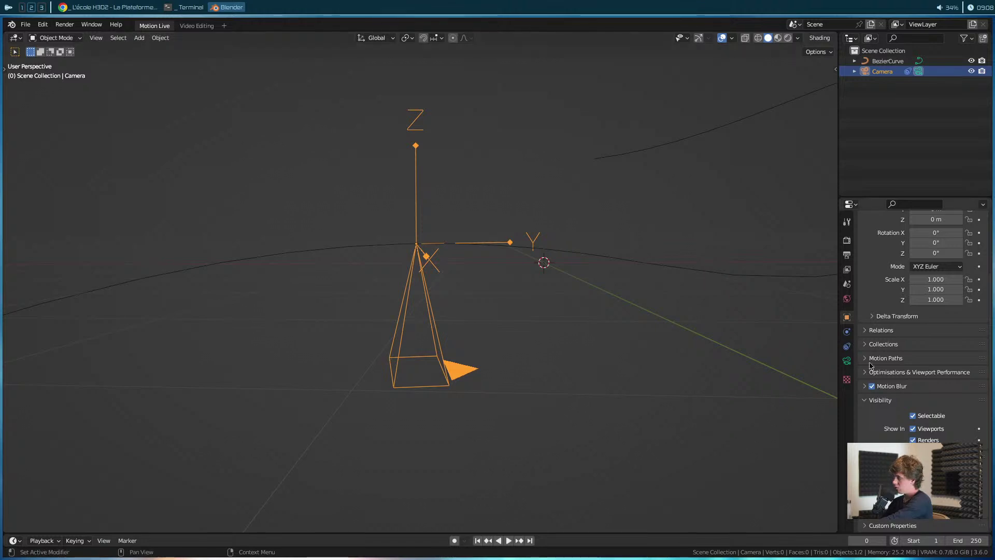
left_click(847, 361)
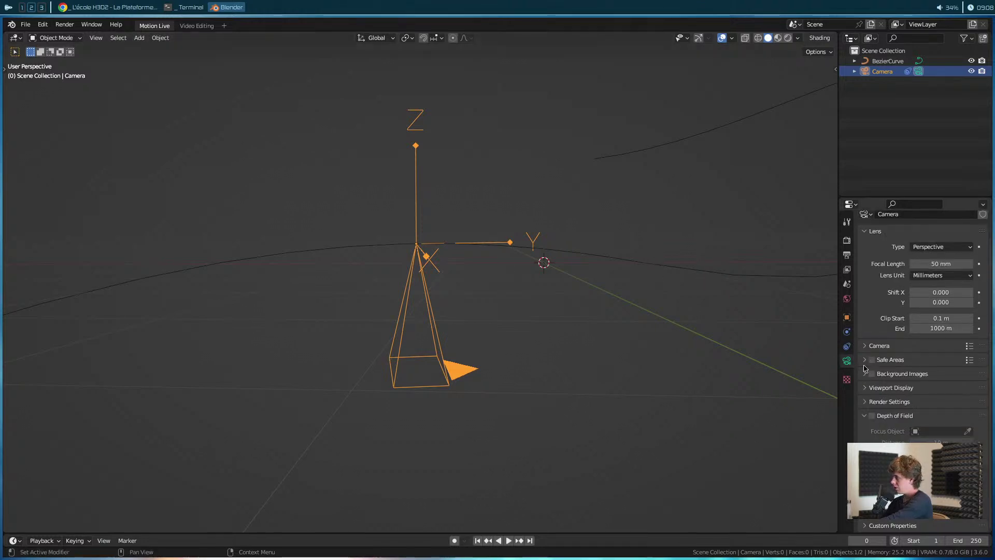
left_click(847, 347)
middle_click_drag(603, 369, 573, 373)
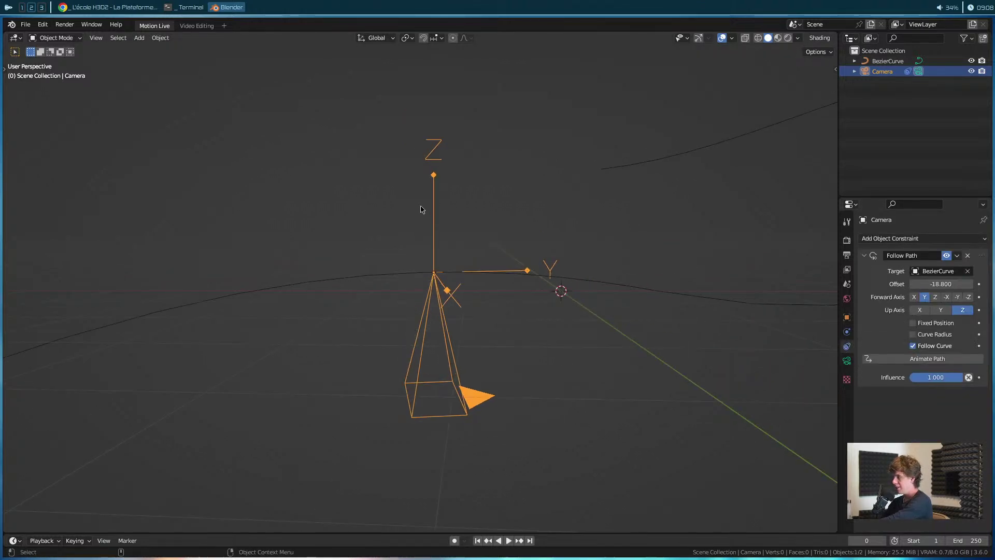
left_click(968, 297)
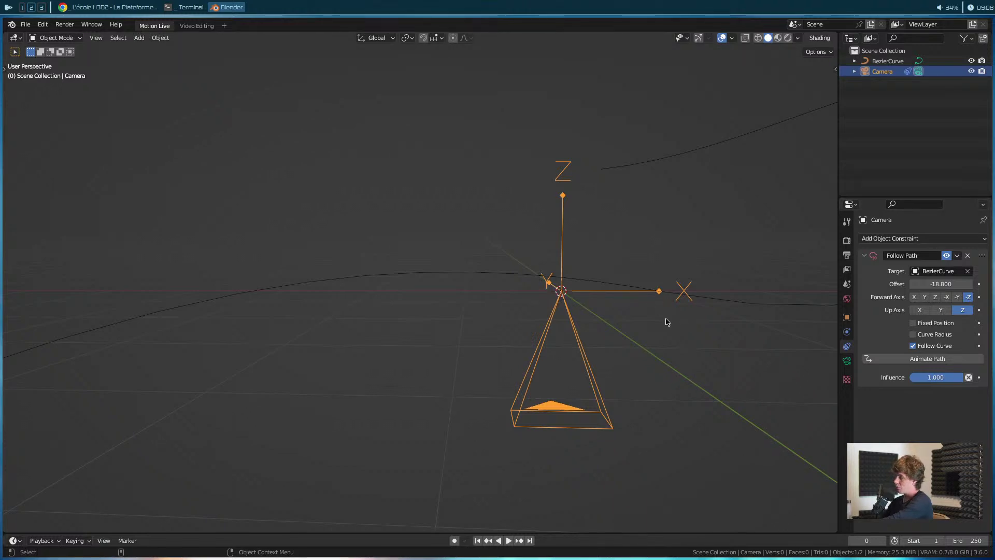
left_click(940, 310)
middle_click_drag(581, 363, 620, 359)
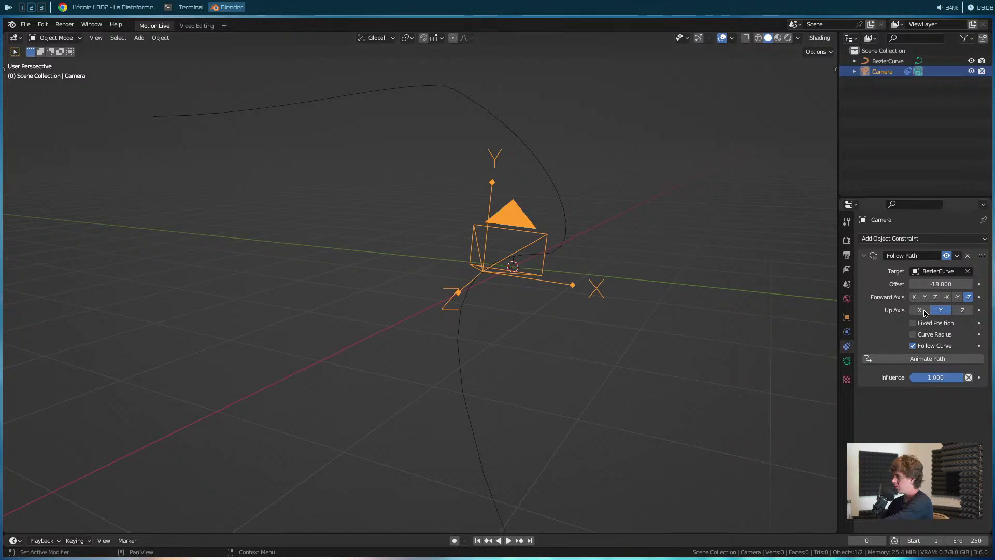
Slide the camera along the curve to offset -10.7, and look through the camera while moving the offset to -66.8.
mouse_move(940, 284)
left_mouse_down()
mouse_move(881, 284)
mouse_move(941, 284)
left_mouse_up()
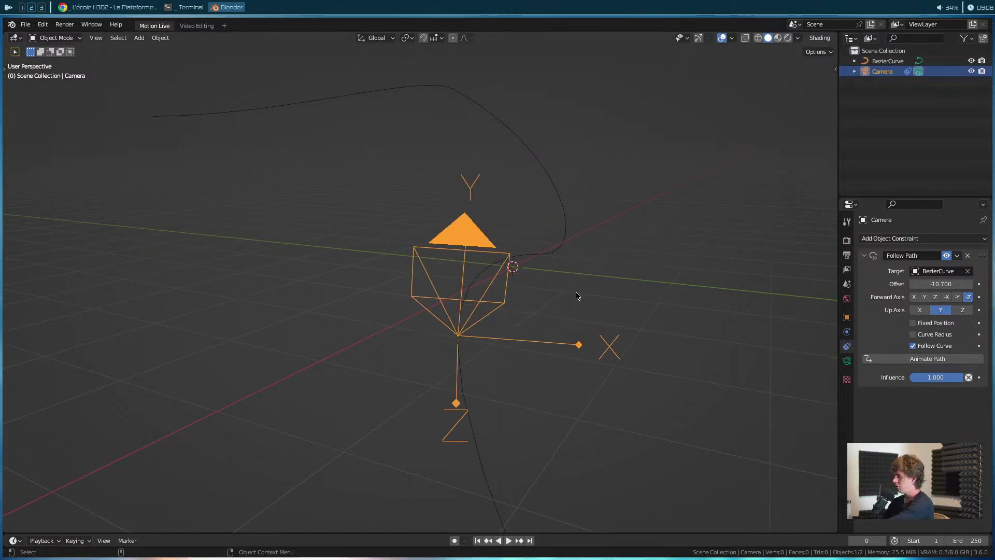
key("KP_0")
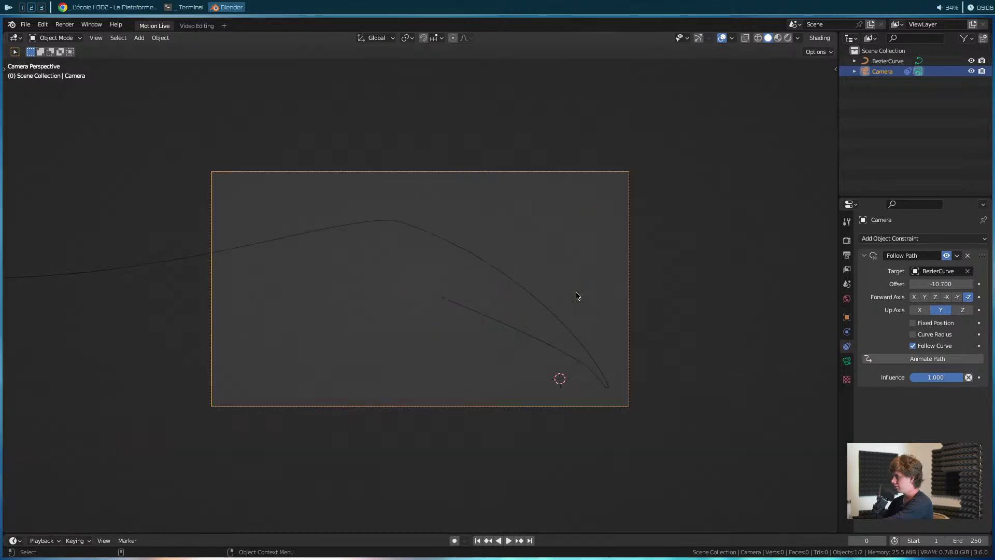
left_click_drag(946, 284, 912, 283)
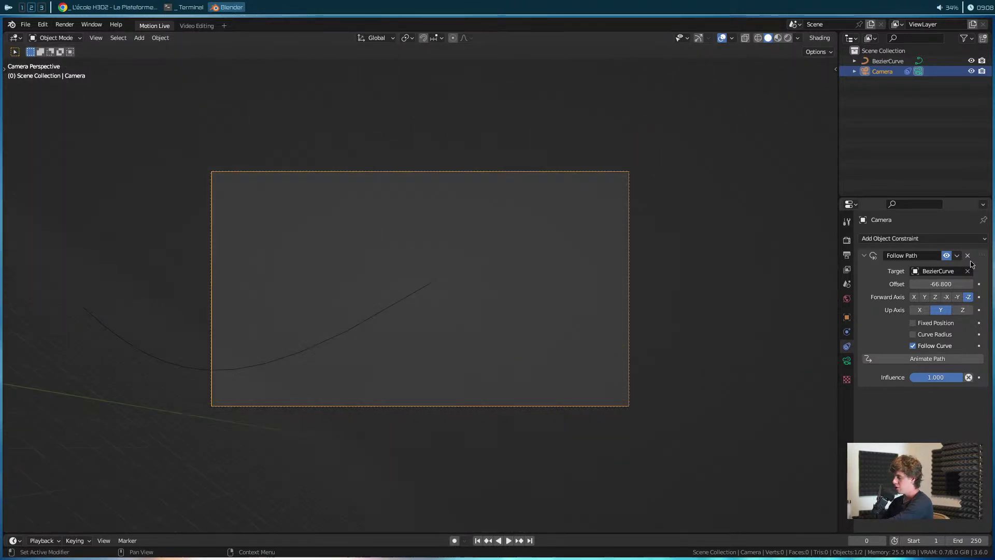
Rotate the camera slightly freehand and leave the camera view to show the whole curve in perspective.
key("r")
left_click(667, 286)
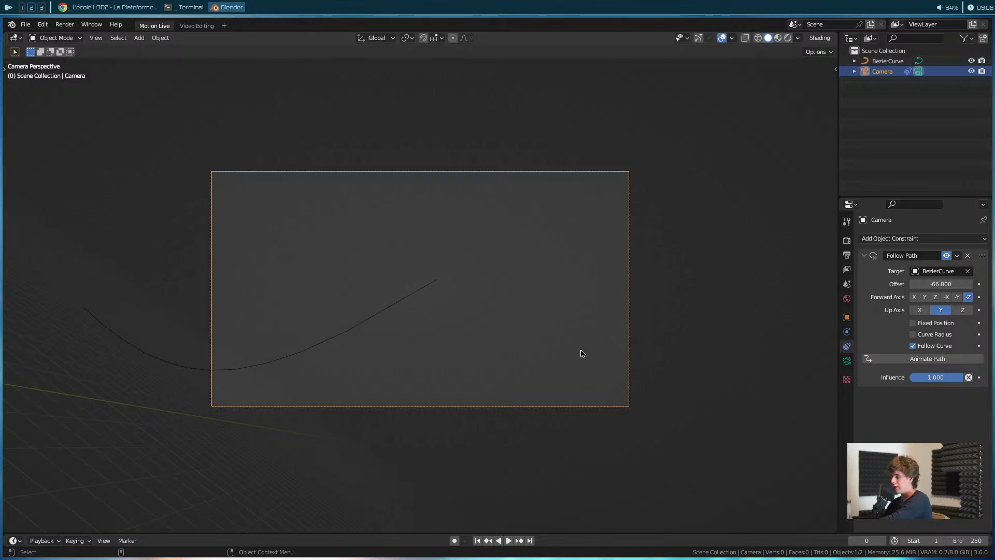
key("KP_0")
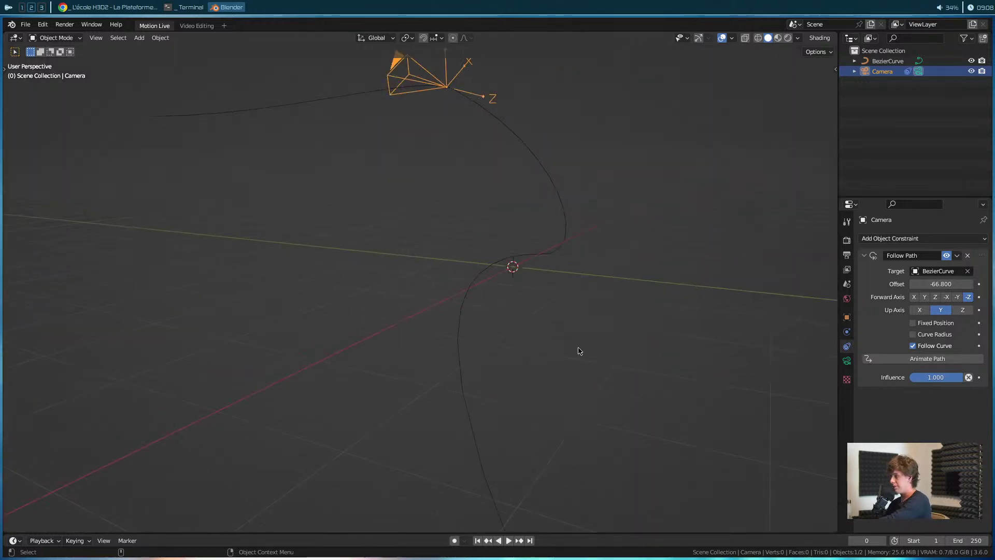
scroll(529, 284, "down", 3)
middle_click_drag(528, 284, 433, 322)
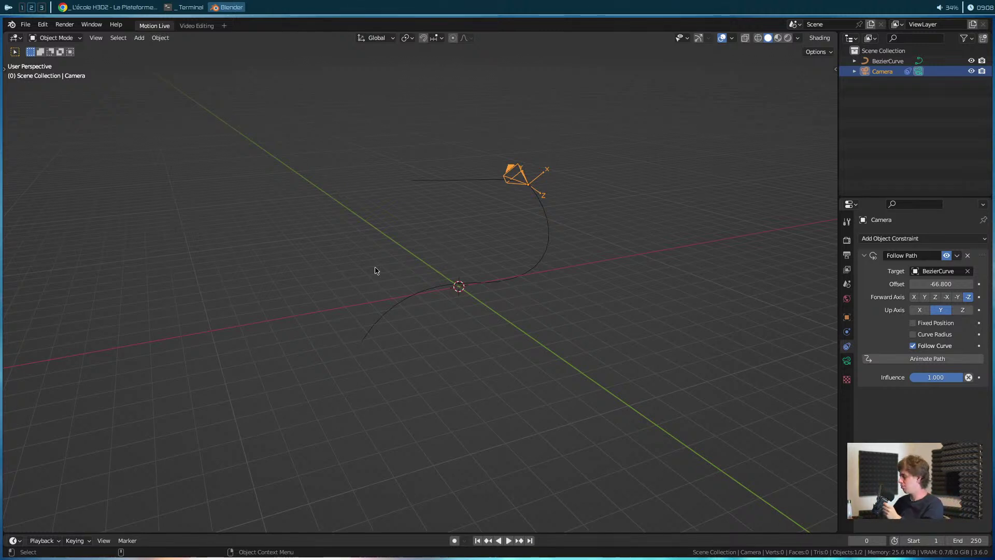
Switch to the Chrome window with the H3D2 school's virtual class page.
key("ctrl+q")
left_click(445, 305)
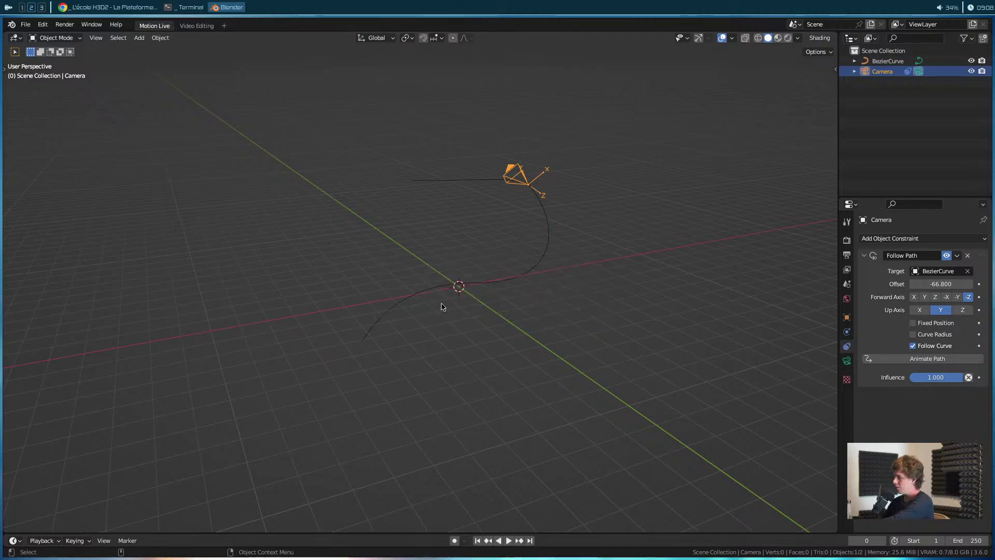
key("alt+Tab")
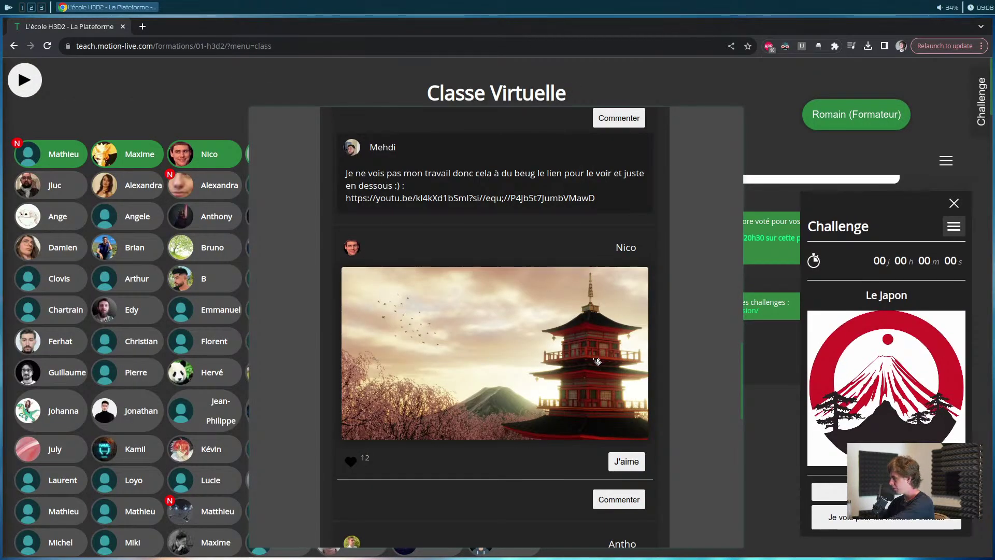